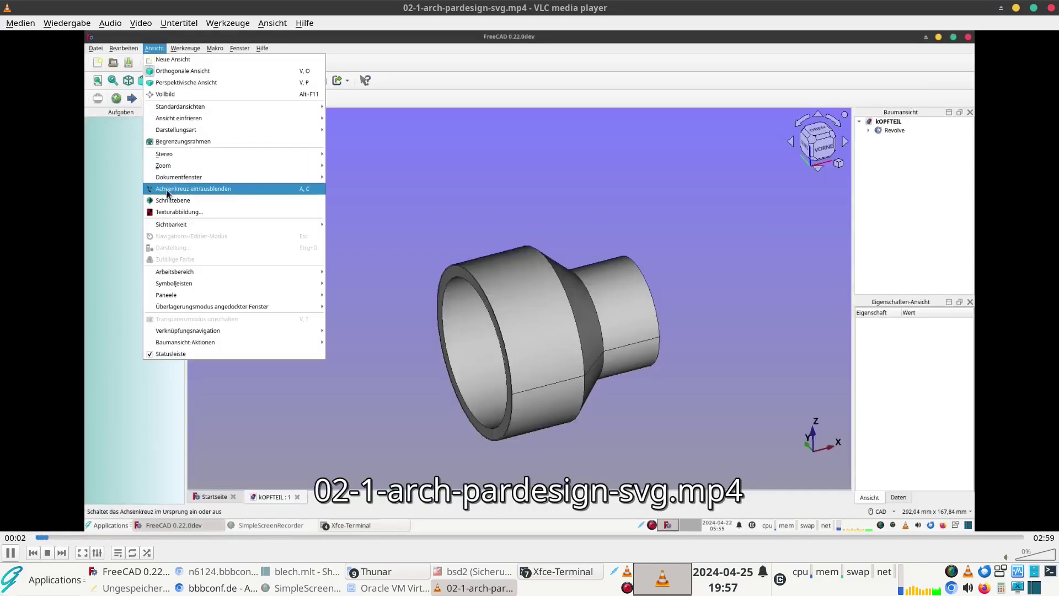
Step: Pause the tutorial at 0:03 on the revolved KOPFTEIL part
key("space")
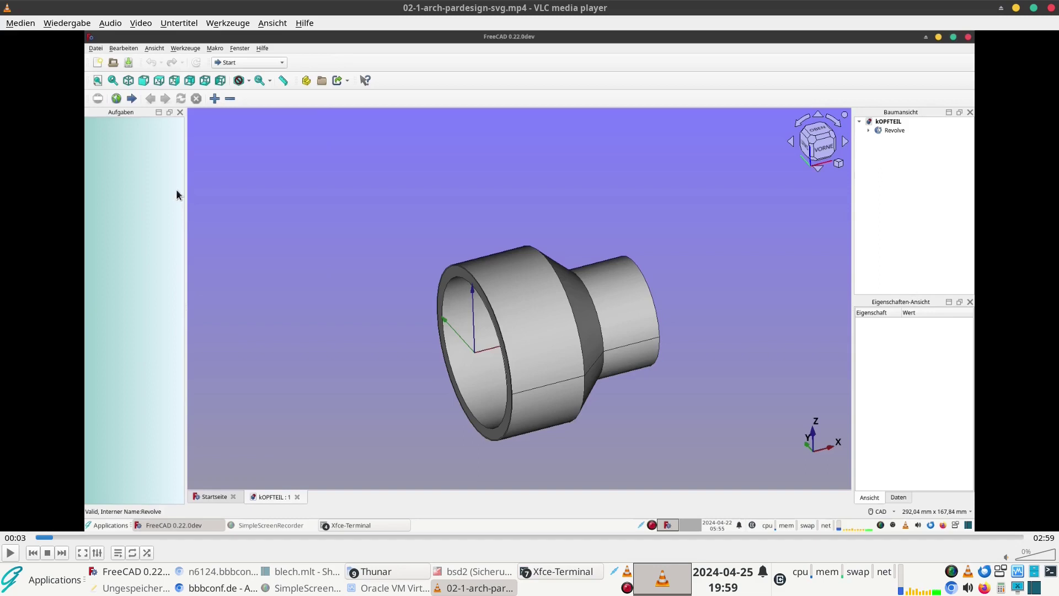
Step: Play with a stop at 0:17, then pause at 0:20 where a Circle joins KOPFTEIL
left_click(10, 552)
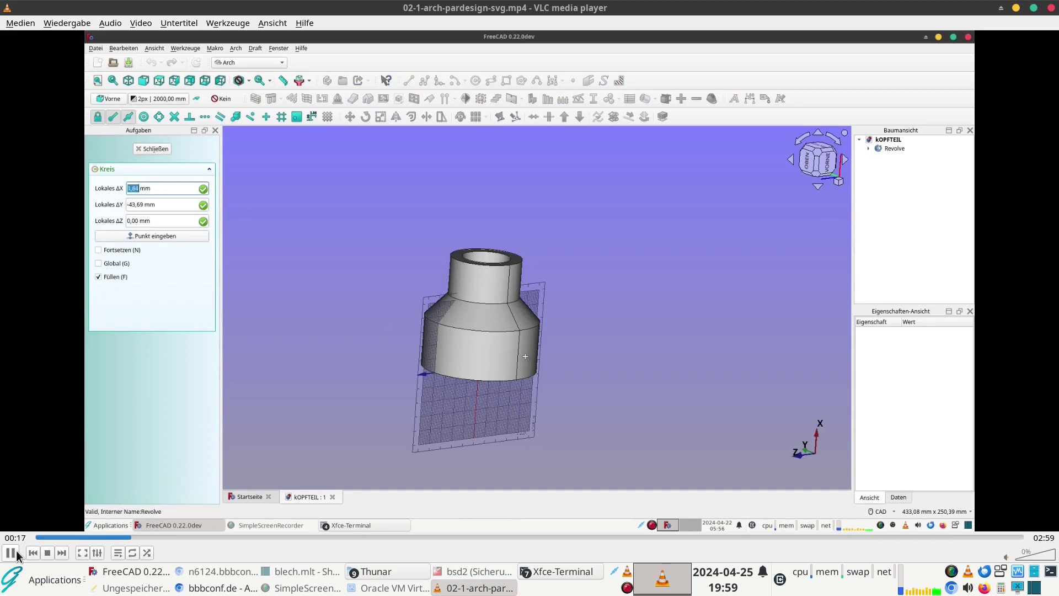
left_click(17, 554)
left_click(11, 552)
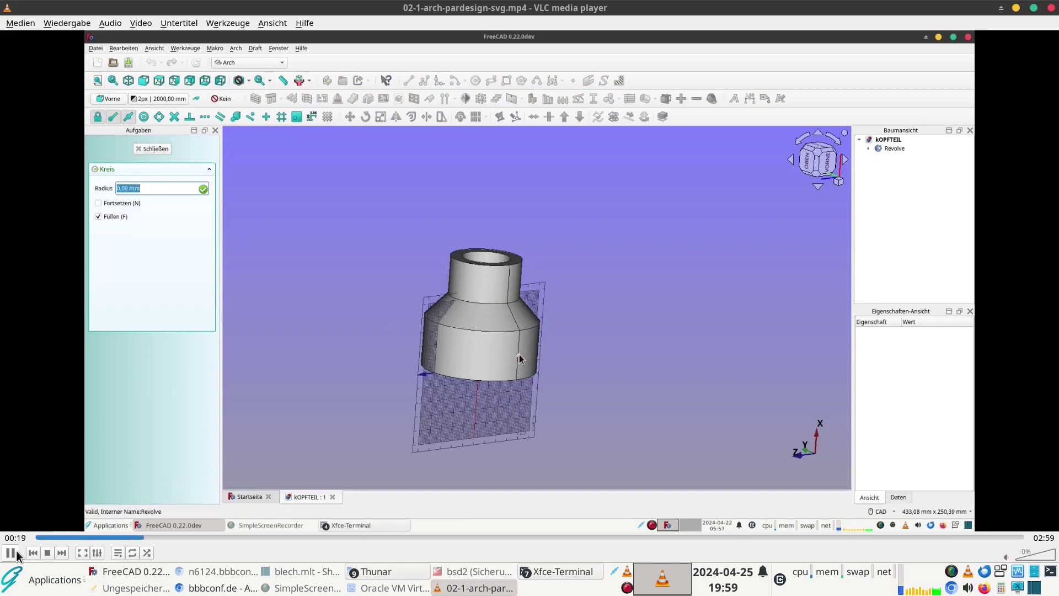
left_click(17, 553)
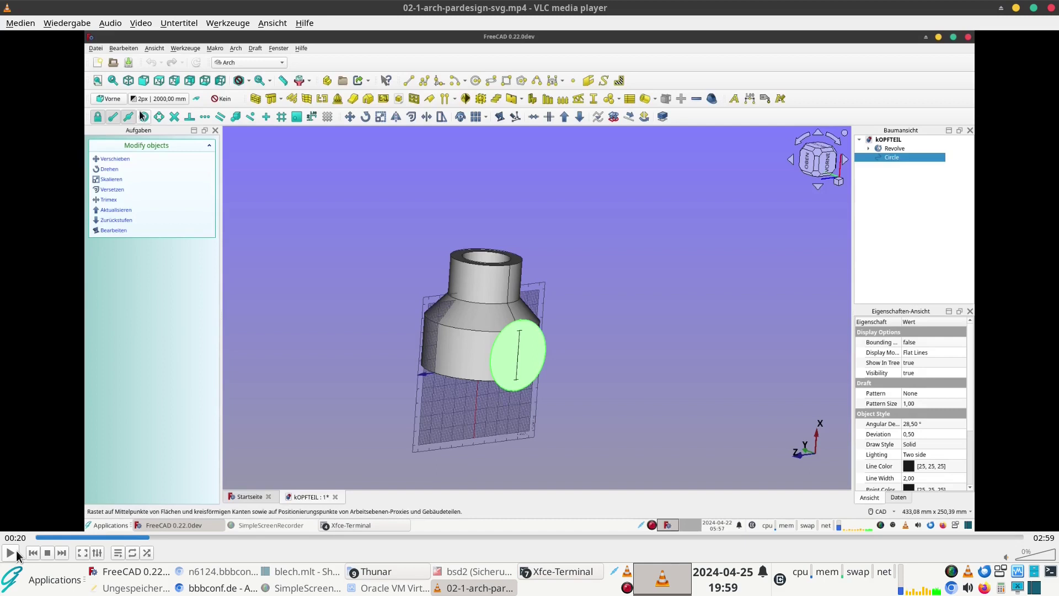
Step: Pause at 0:22, then resume toward the second circle, Circle001, at 0:32
left_click(18, 555)
left_click(18, 555)
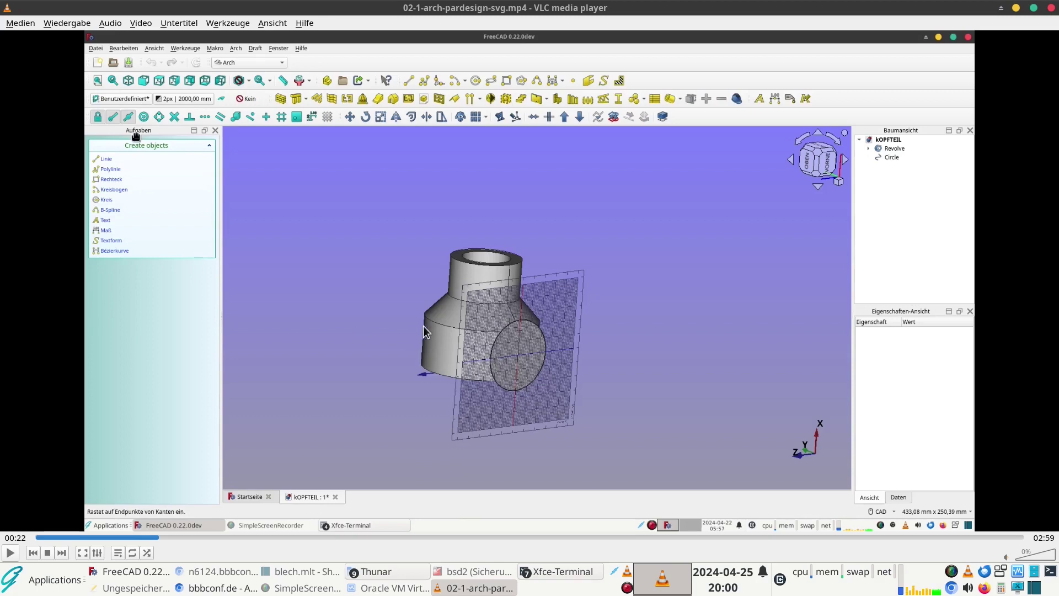
left_click(11, 553)
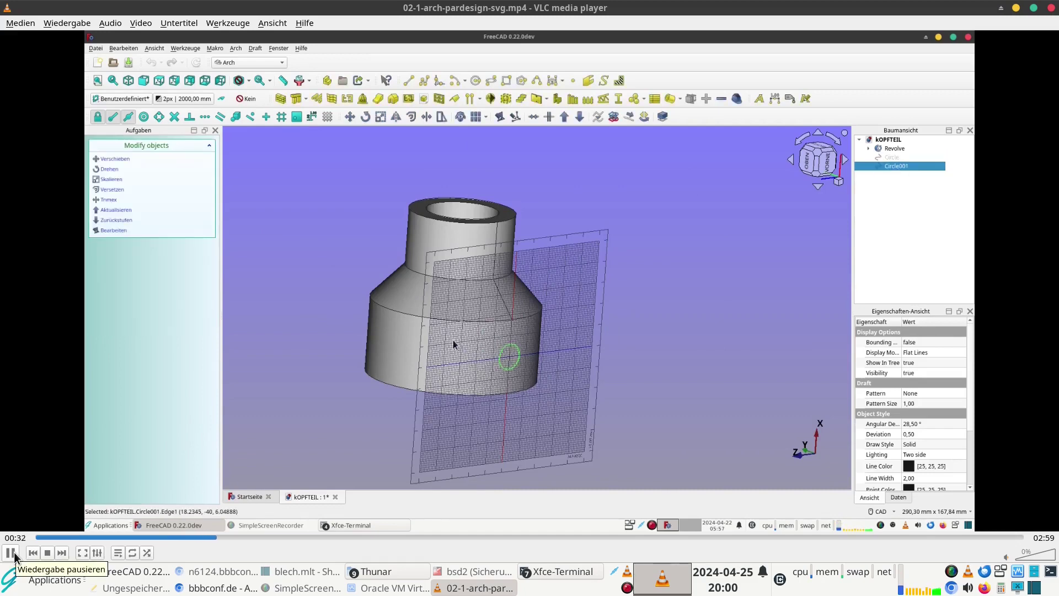
Step: Pause at 0:33 and 0:35, then step forward two frames with E
left_click(15, 554)
left_click(11, 553)
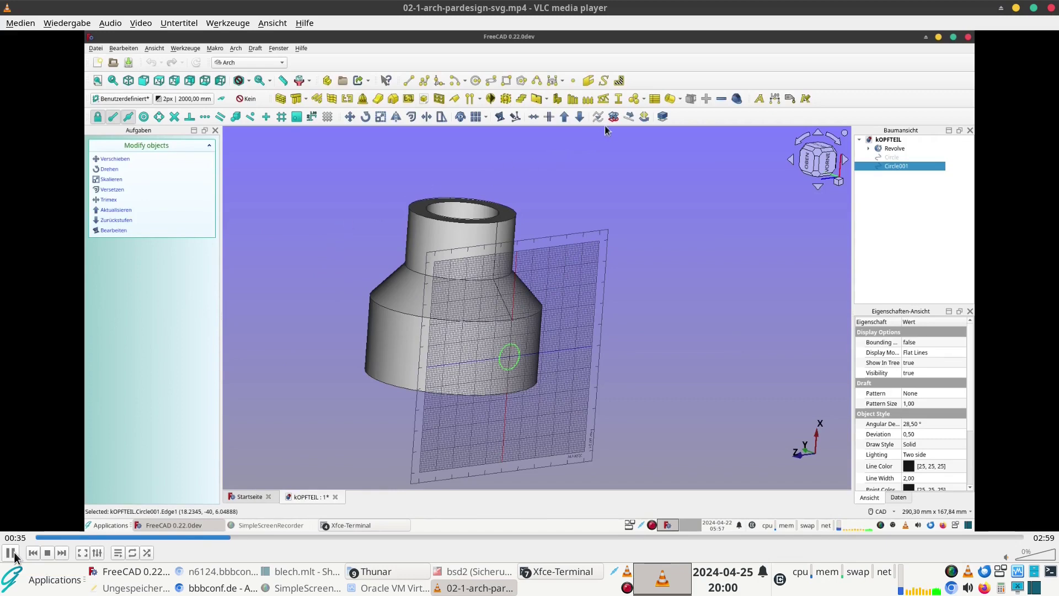
left_click(14, 556)
key("e")
key("e")
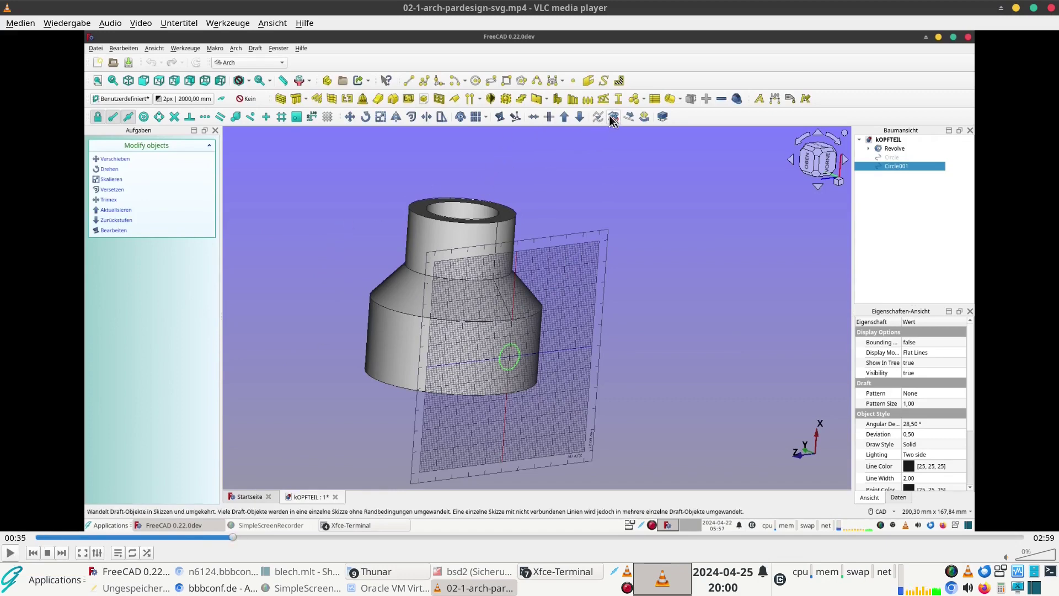
key("e")
key("e")
key("e")
key("e")
key("e")
key("e")
key("e")
key("e")
key("e")
key("e")
key("e")
key("e")
key("e")
key("e")
key("e")
key("e")
Step: Play on and stop at 0:44 with FreeCAD in Part Design on the Revolve part
left_click(12, 552)
left_click(9, 553)
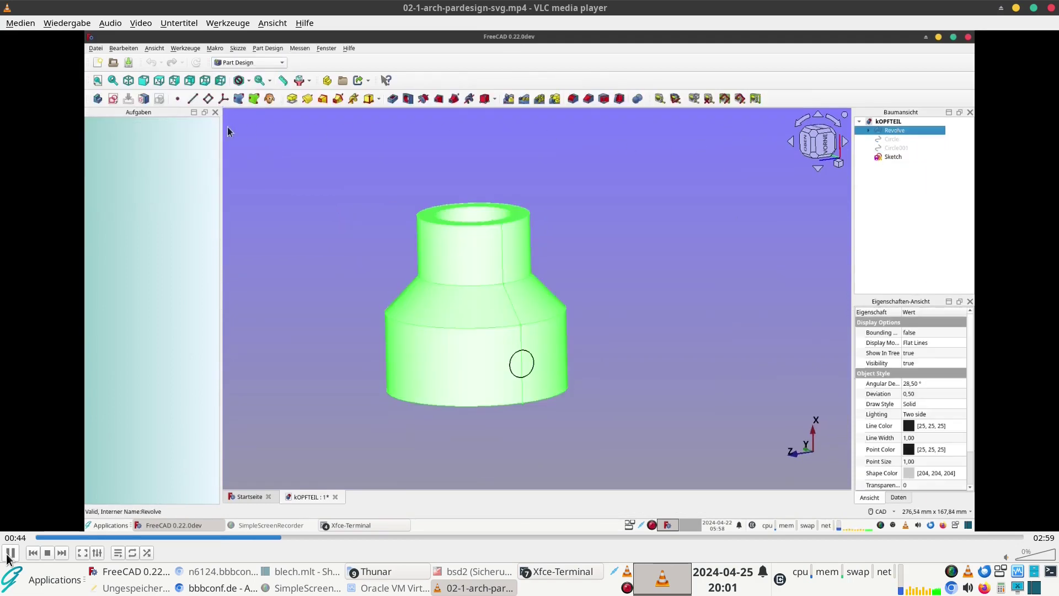
left_click(9, 554)
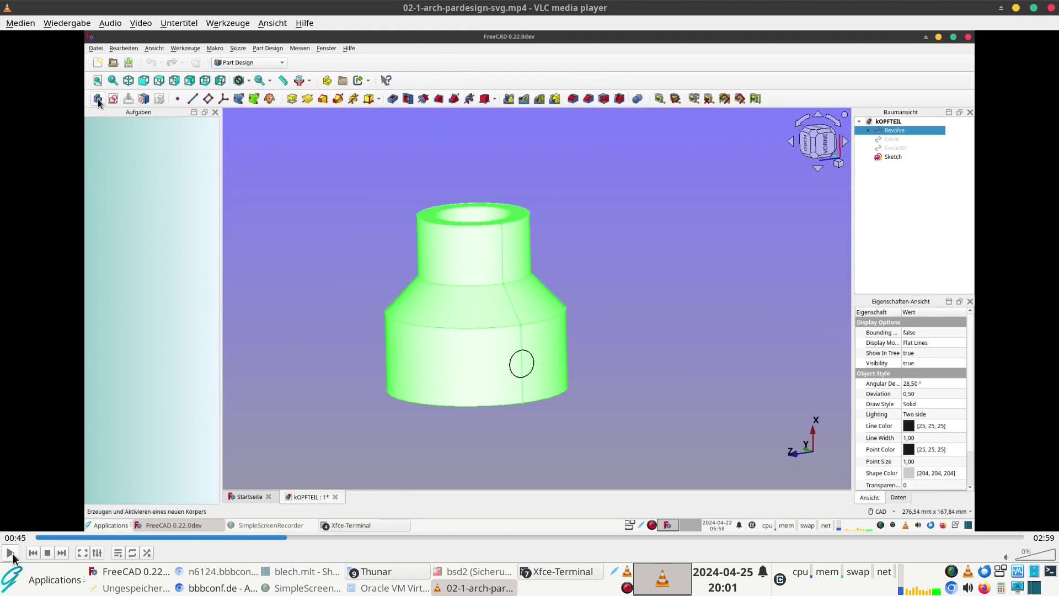
Step: Stop at 0:49 and 0:55, then play toward the 6,00 mm × 25,00 mm Hole feature
left_click(11, 553)
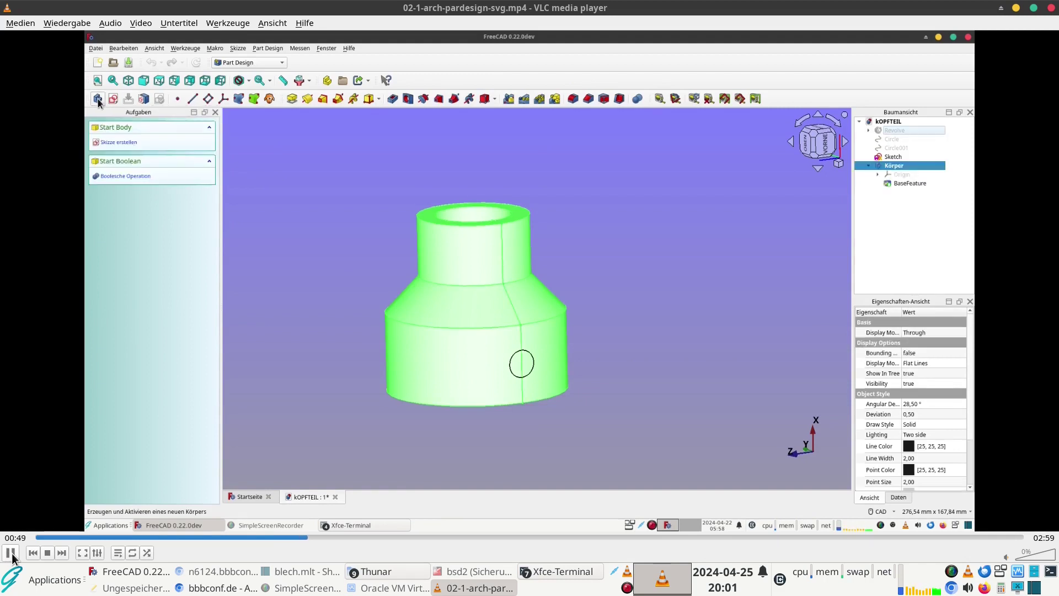
left_click(11, 553)
left_click(11, 553)
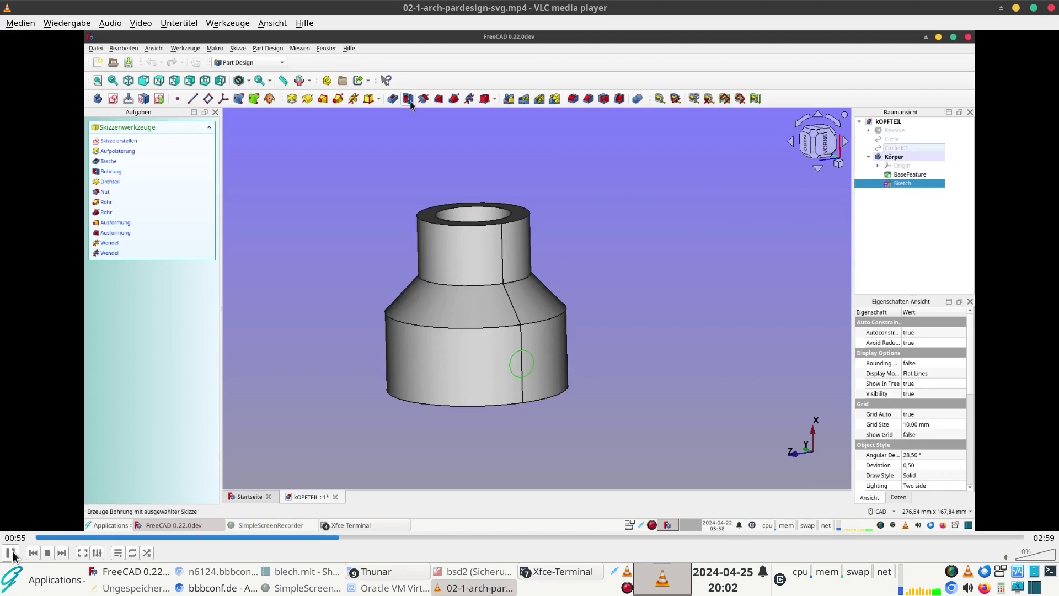
left_click(12, 554)
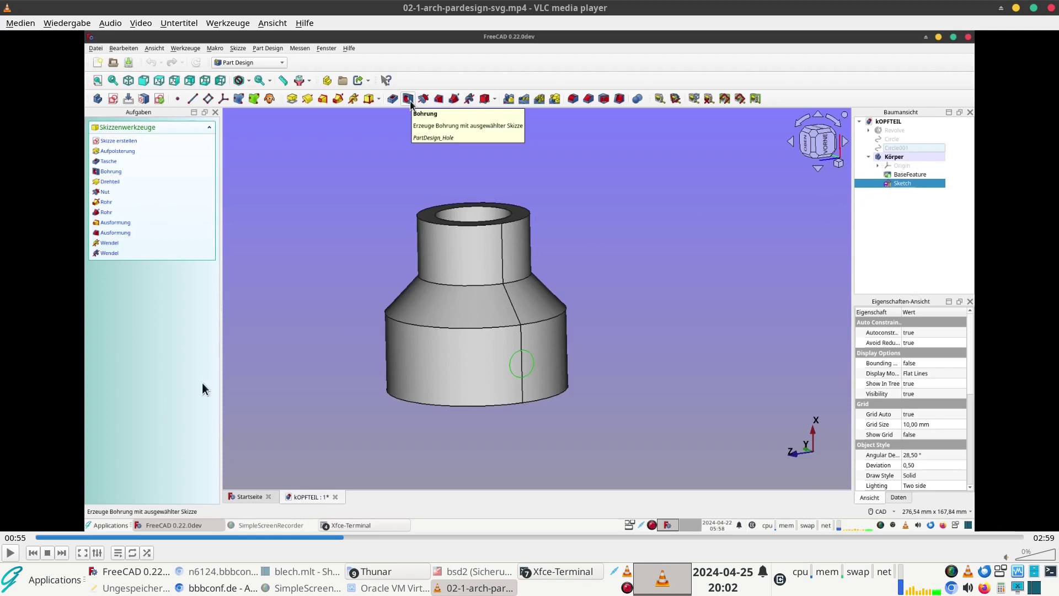
left_click(11, 552)
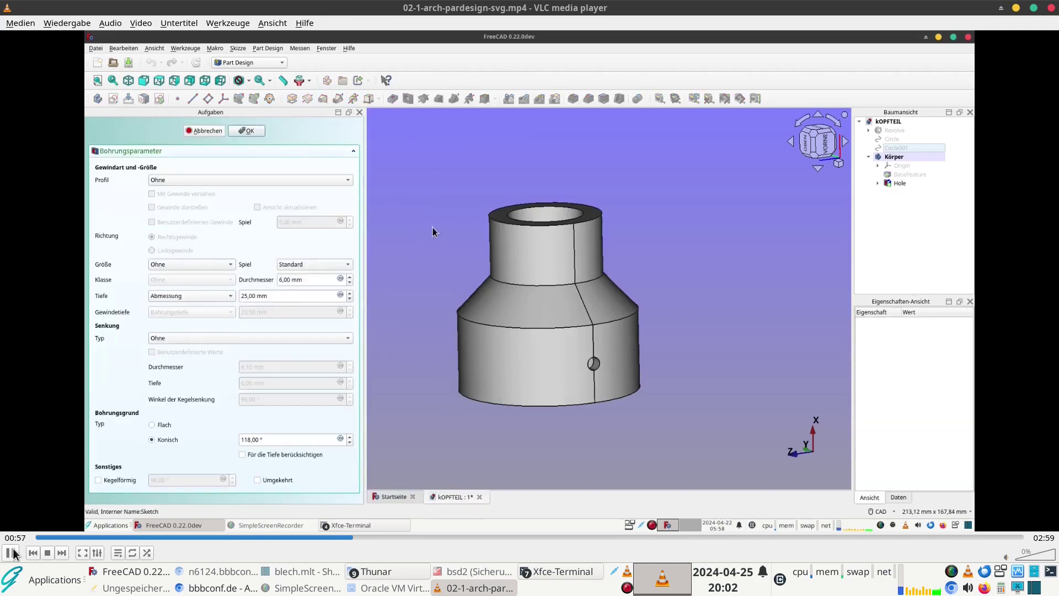
Step: Pause on the hole panel, then stop at 1:05 showing threaded UTS Grobprofil, 29,00 mm deep
left_click(12, 552)
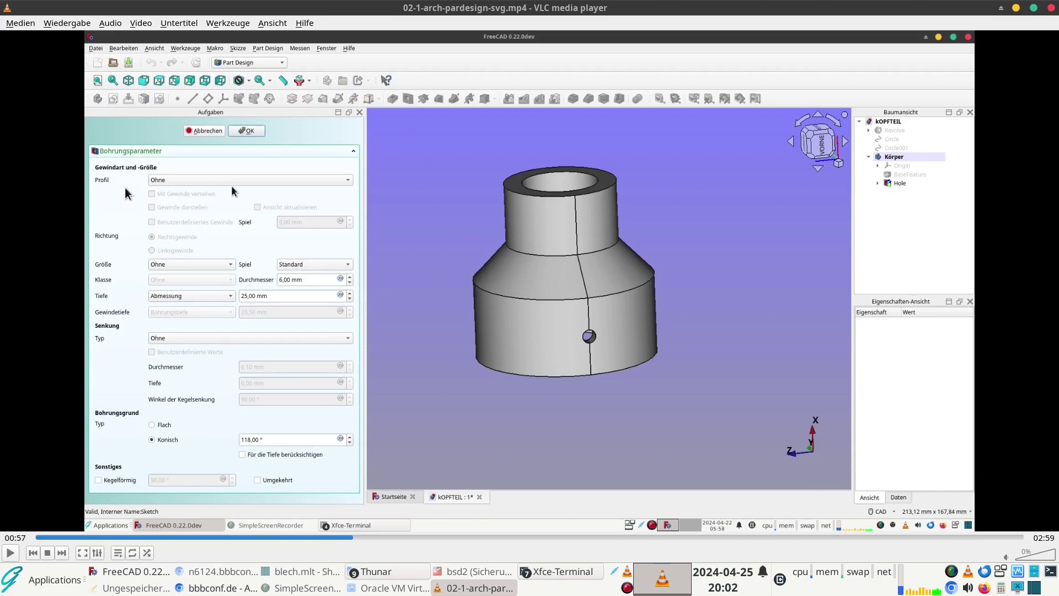
left_click(12, 556)
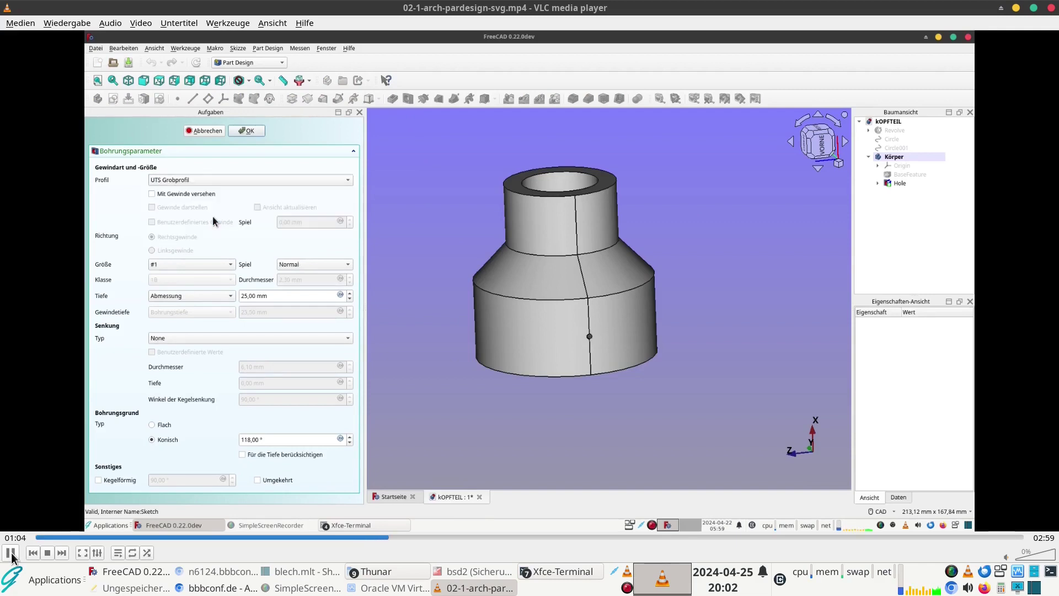
left_click(11, 553)
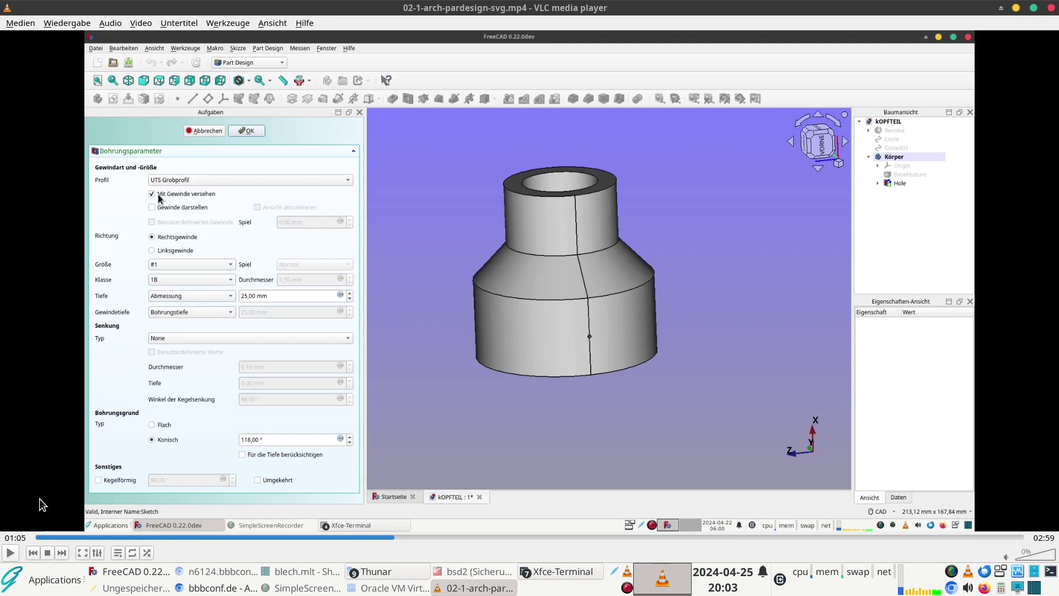
Step: Pause after the 1/4 thread size and on the threaded-hole close-up, then continue to GrabCAD
left_click(11, 553)
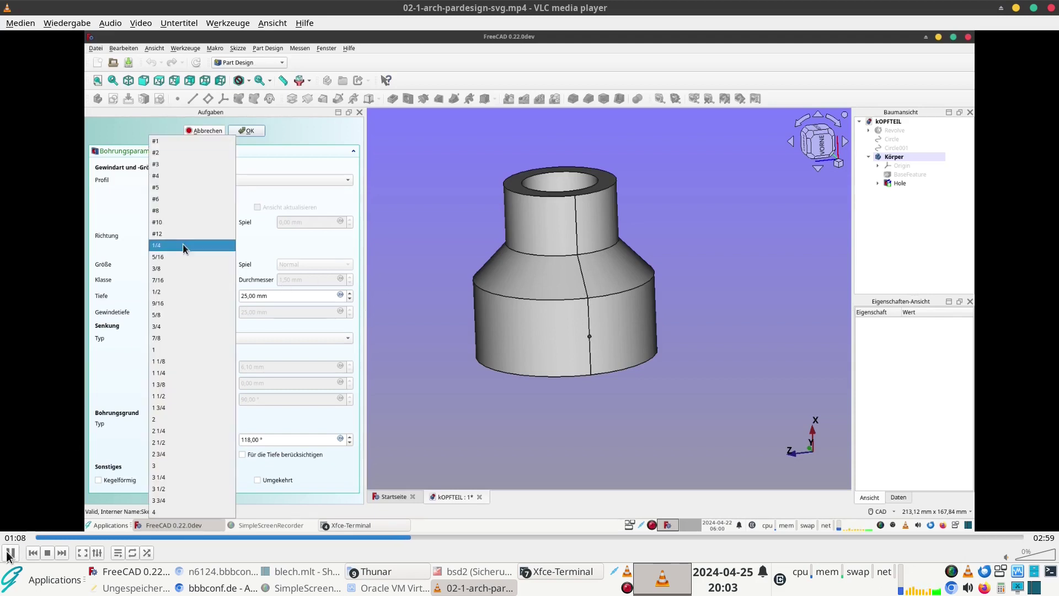
left_click(10, 553)
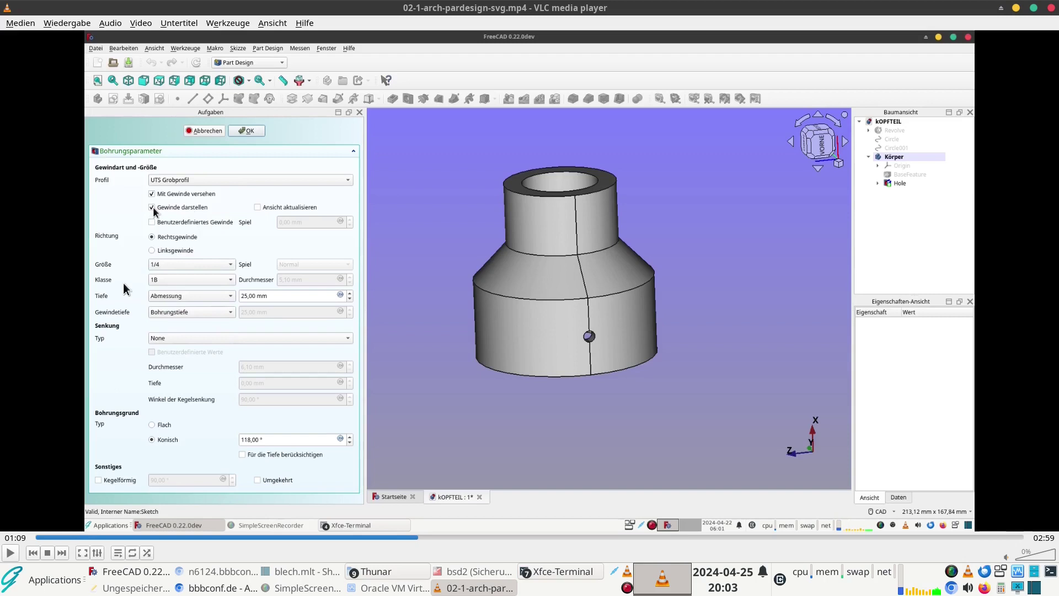
left_click(12, 554)
left_click(11, 552)
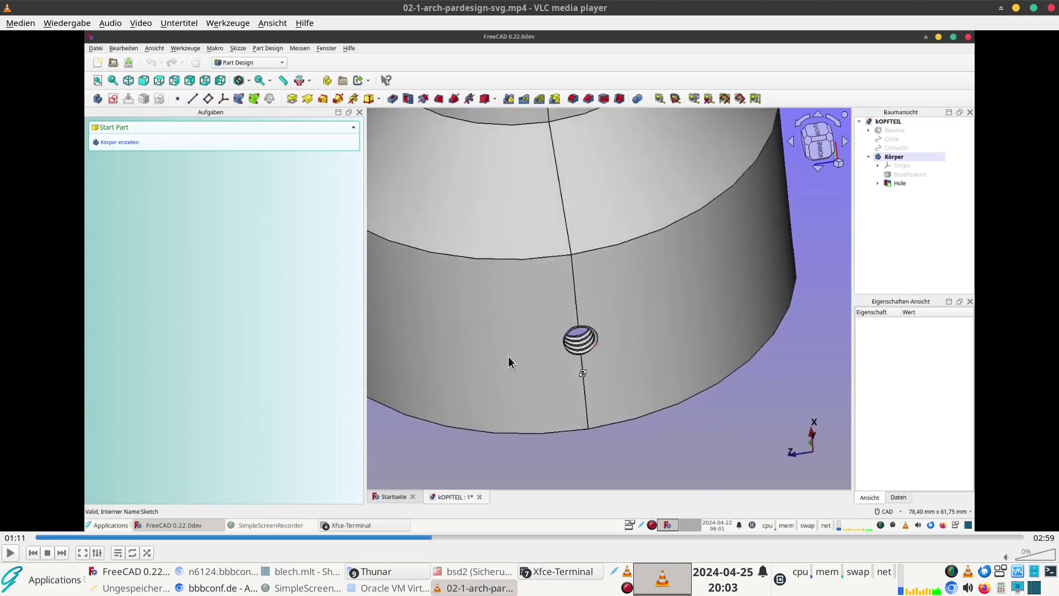
left_click(10, 553)
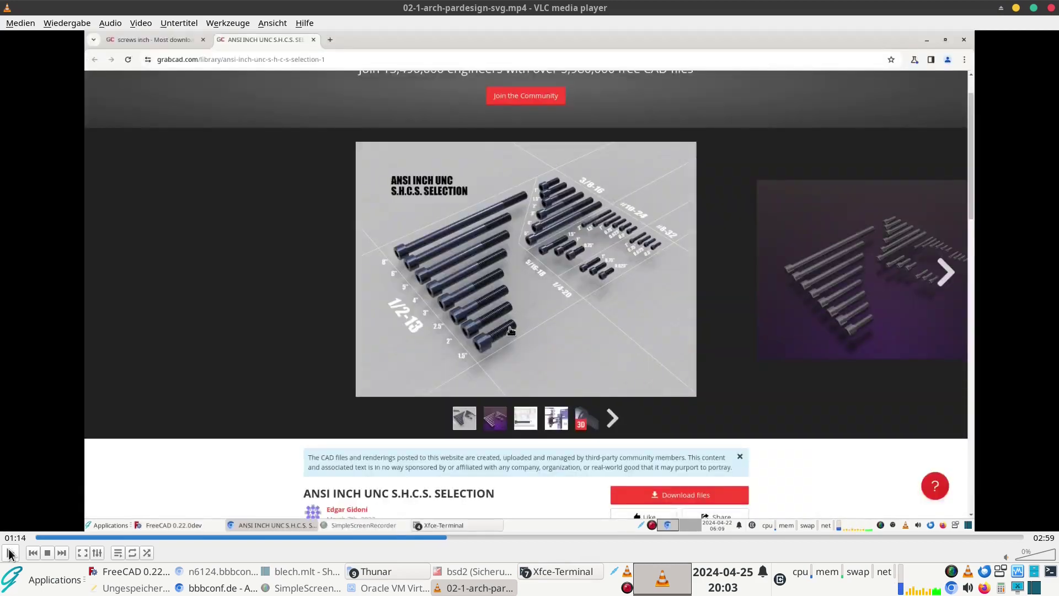
Step: Pause on the GrabCAD screw page, then resume until the SHCS 0.25x20x1 screw appears
left_click(10, 552)
left_click(10, 553)
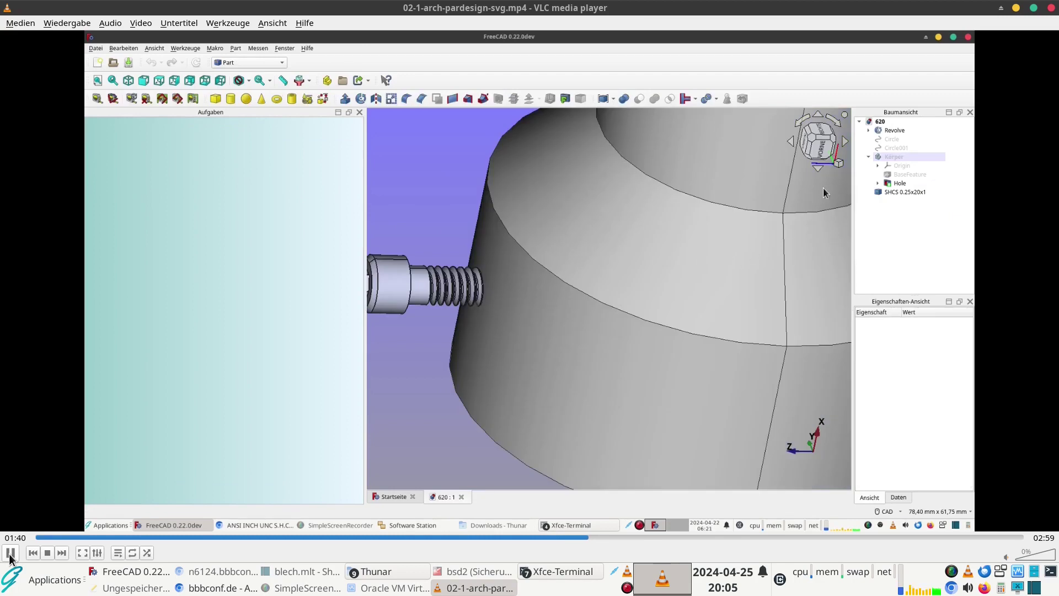
Step: Pause at 1:40 beside the imported screw, then resume through the Cut feature at 1:57
left_click(10, 553)
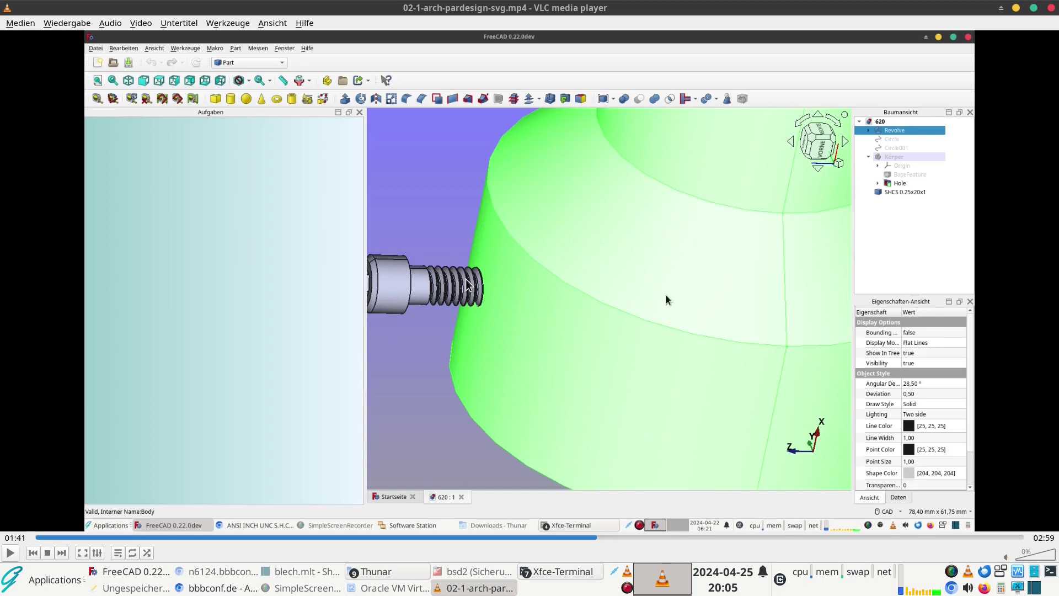
left_click(12, 553)
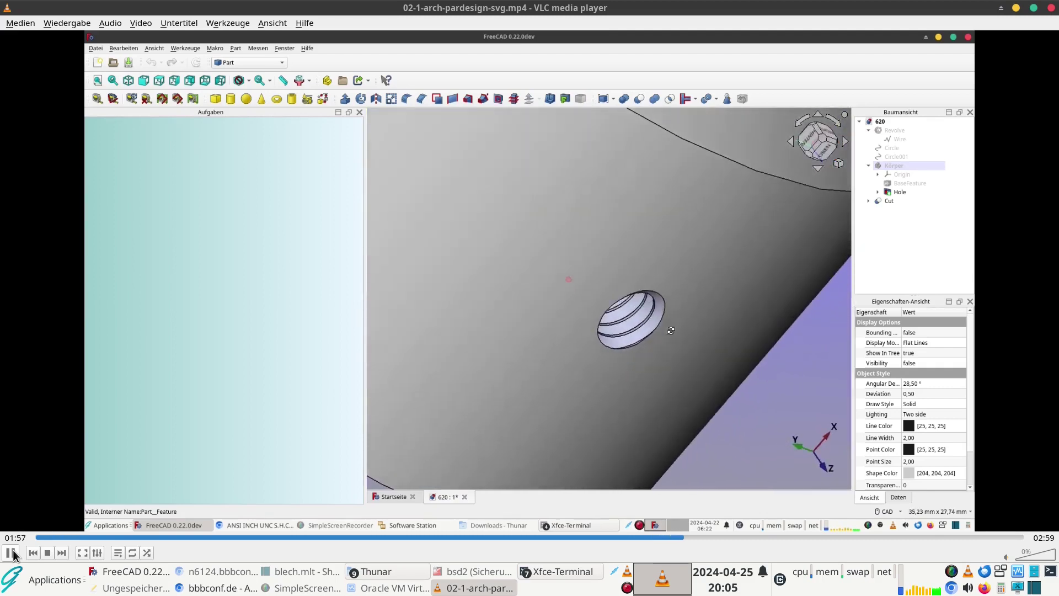
Step: Pause the tutorial at 1:59 on the threaded hole cut into the part's side
left_click(12, 553)
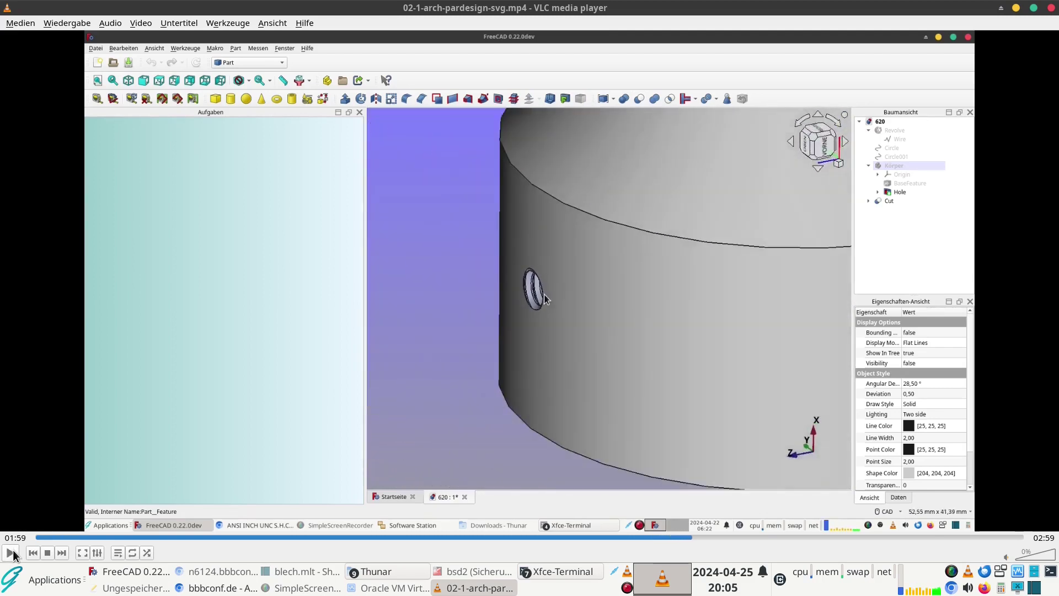